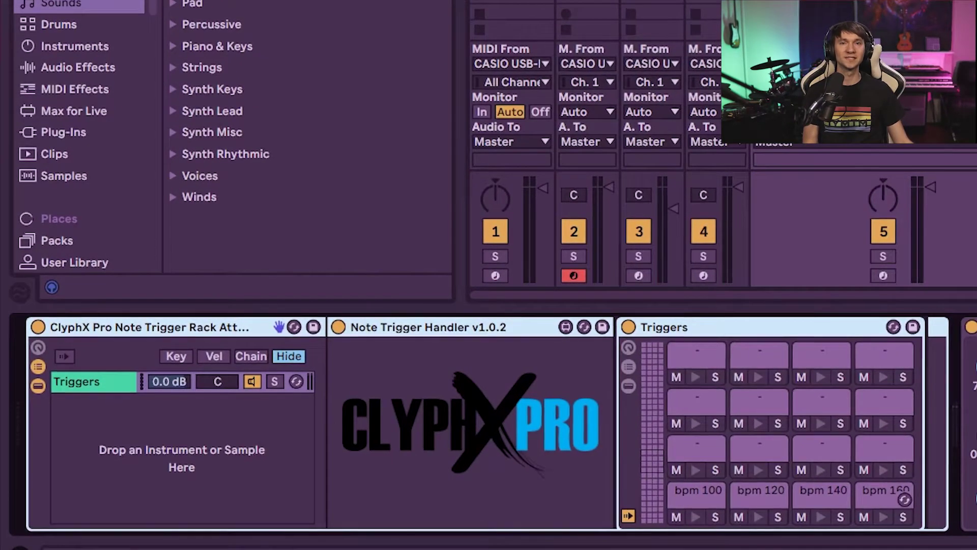
Step: Rename the bpm 160 trigger pad to bpm 174
{"action": "right_click", "coordinate": [888, 496]}
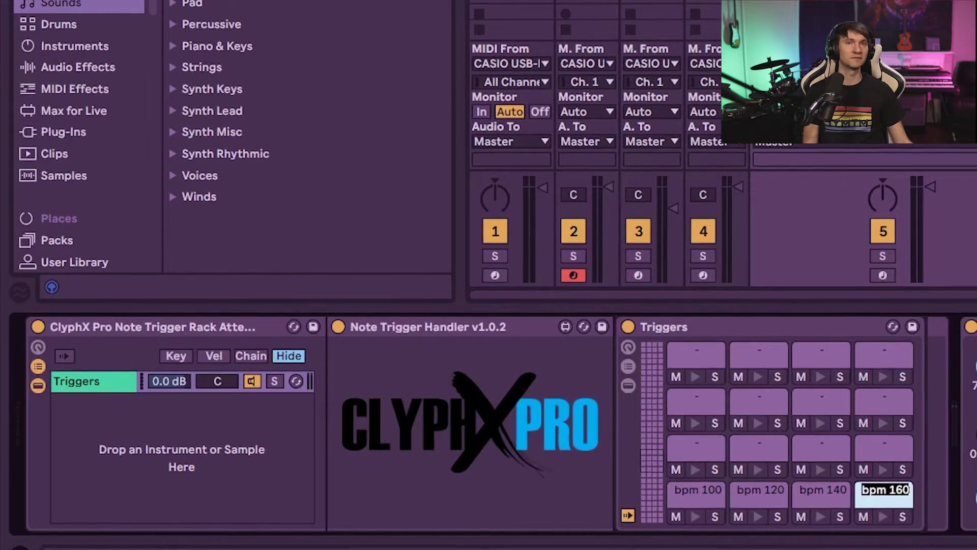
{"action": "left_click", "coordinate": [889, 489]}
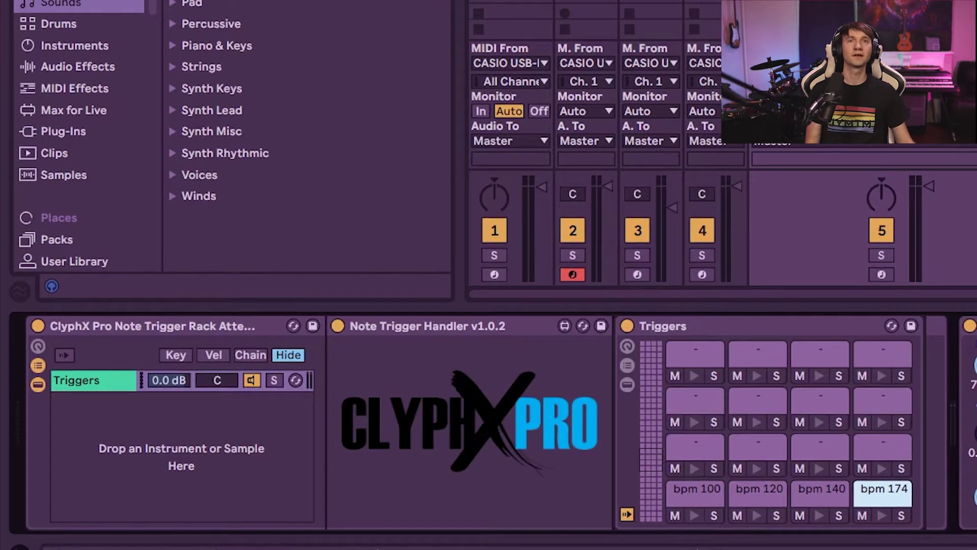
{"action": "key", "text": "shift+Tab"}
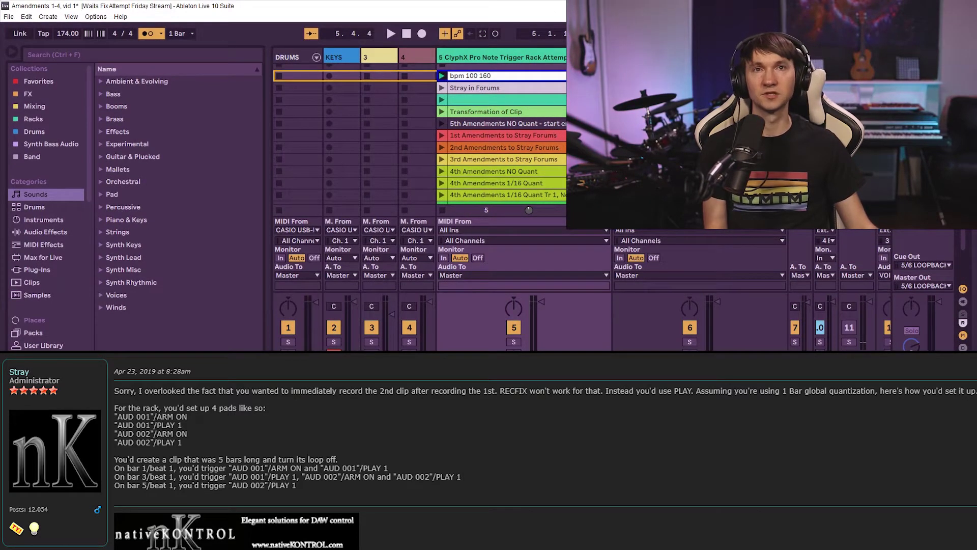
Step: Launch the Stray in Forums clip to record takes on DRUMS and KEYS, and stop playback
{"action": "left_click", "coordinate": [442, 88]}
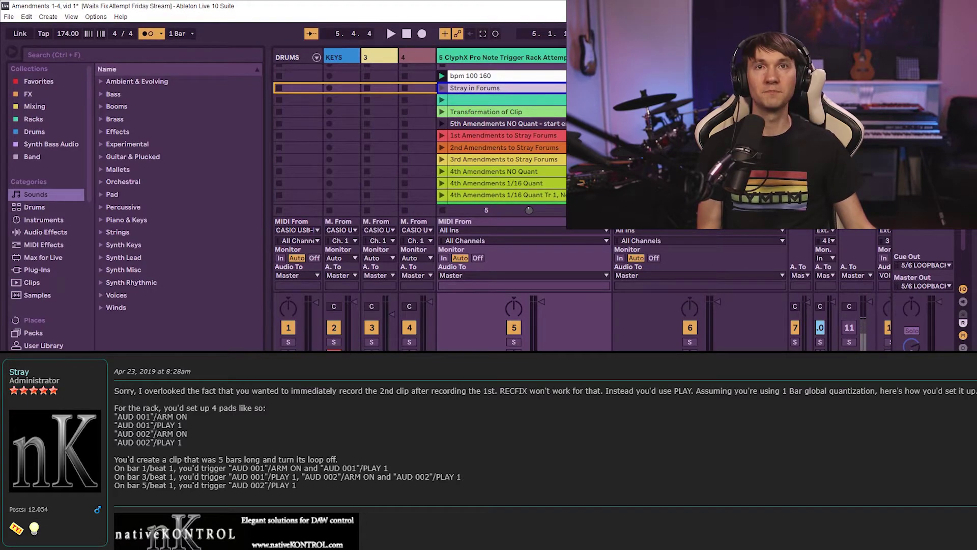
{"action": "key", "text": "ctrl+alt+l"}
{"action": "key", "text": "ctrl+alt+i"}
{"action": "key", "text": "ctrl+alt+m"}
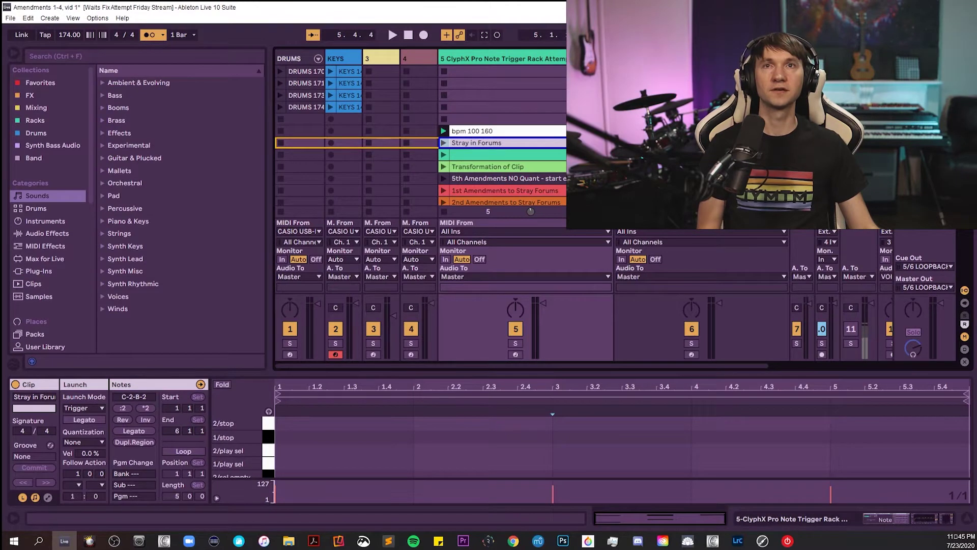
{"action": "key", "text": "Return"}
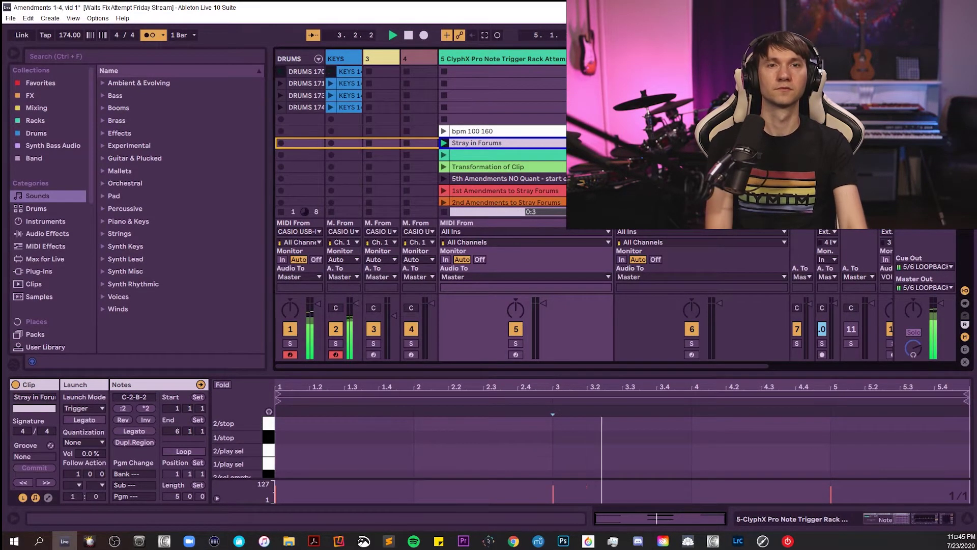
{"action": "key", "text": "space"}
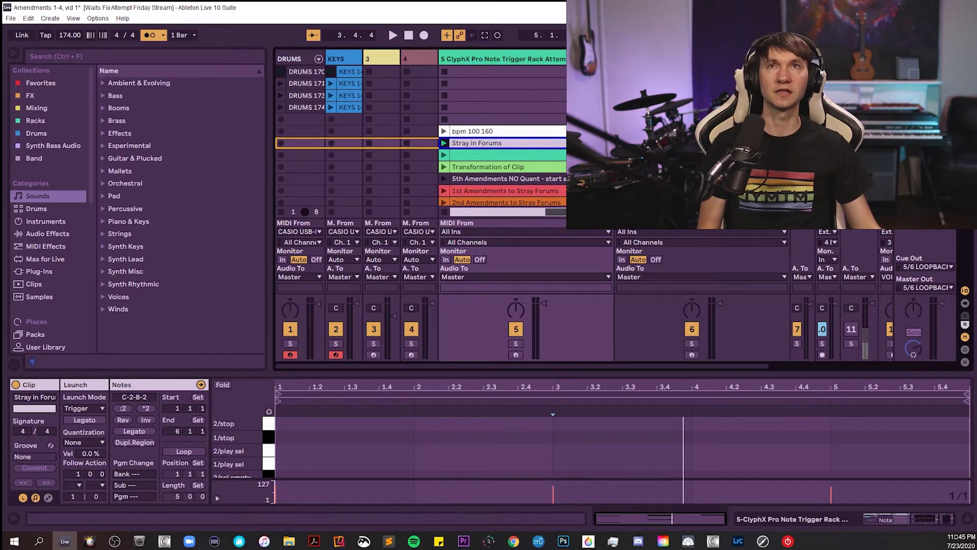
Step: Delete the recorded clips from the DRUMS and KEYS tracks, disarm KEYS, and toggle playback for a new take
{"action": "left_click_drag", "start_coordinate": [349, 132], "coordinate": [305, 71]}
{"action": "key", "text": "Delete"}
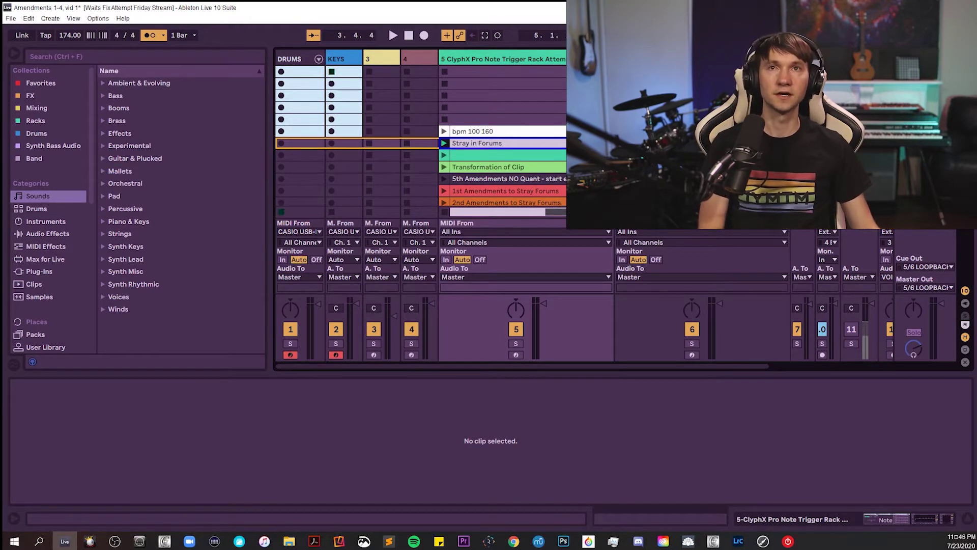
{"action": "left_click", "coordinate": [336, 355]}
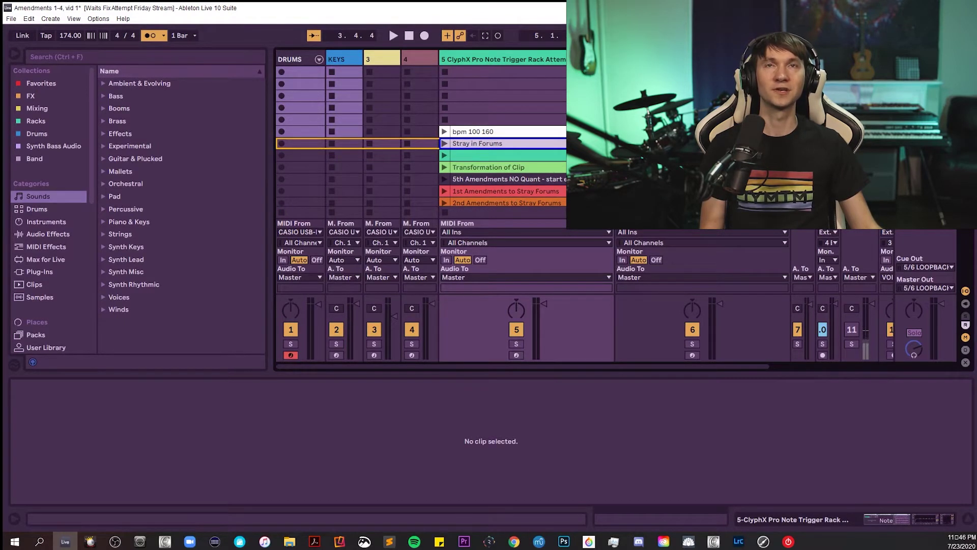
{"action": "key", "text": "space"}
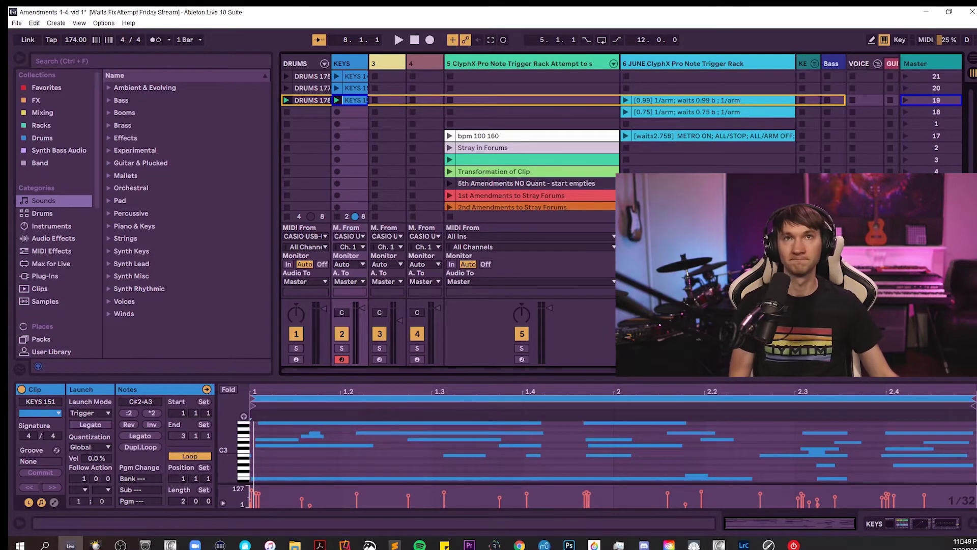
Step: Examine the Stray in Forums clip and the global quantization options
{"action": "left_click", "coordinate": [479, 135]}
{"action": "left_click", "coordinate": [482, 148]}
{"action": "left_click", "coordinate": [189, 40]}
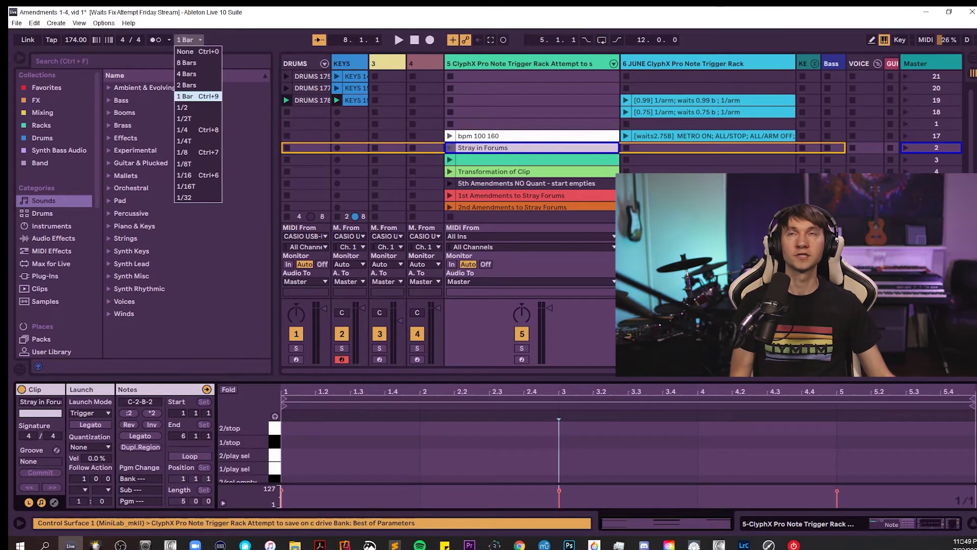
{"action": "left_click", "coordinate": [188, 39]}
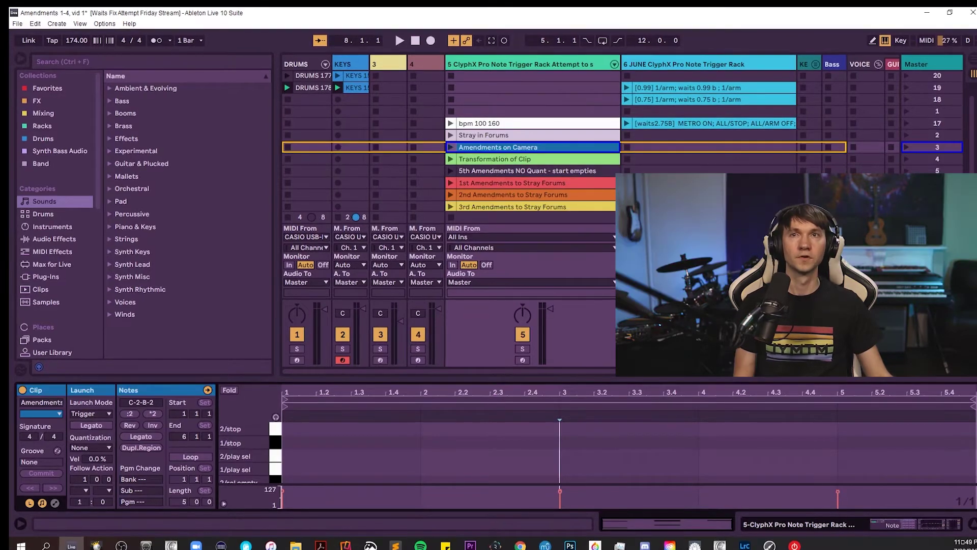
Step: Set the Amendments on Camera clip's launch quantization to None and its end to bar 7
{"action": "left_click_drag", "start_coordinate": [610, 379], "coordinate": [611, 206]}
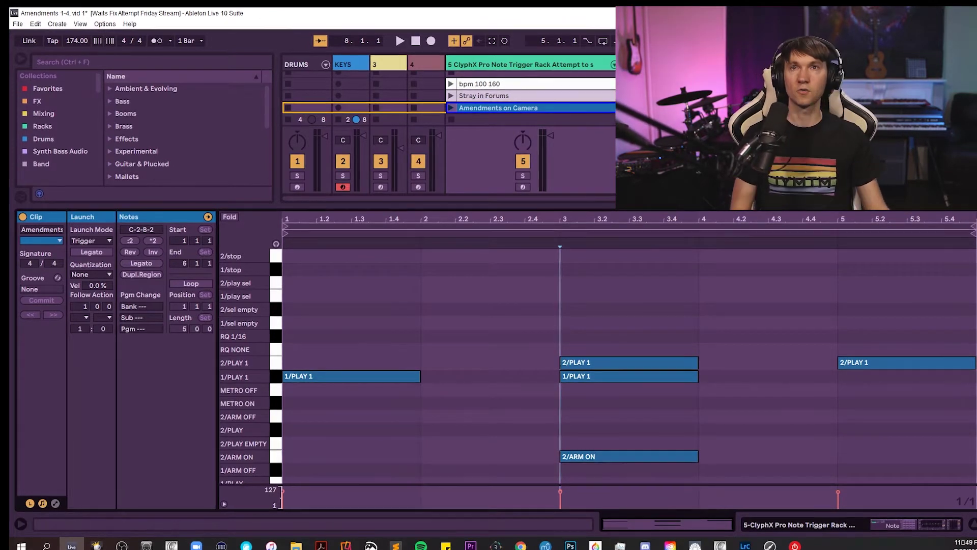
{"action": "left_click", "coordinate": [91, 275]}
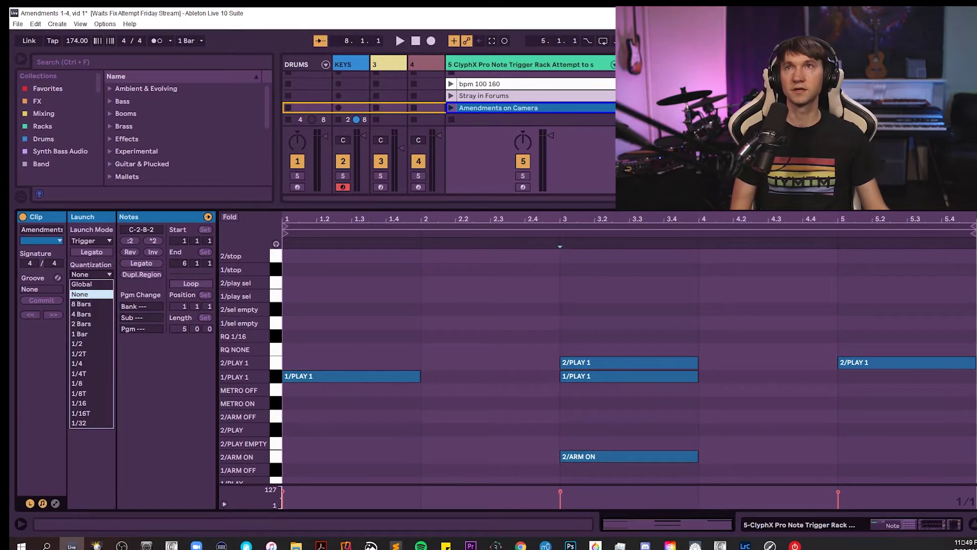
{"action": "left_click", "coordinate": [81, 294]}
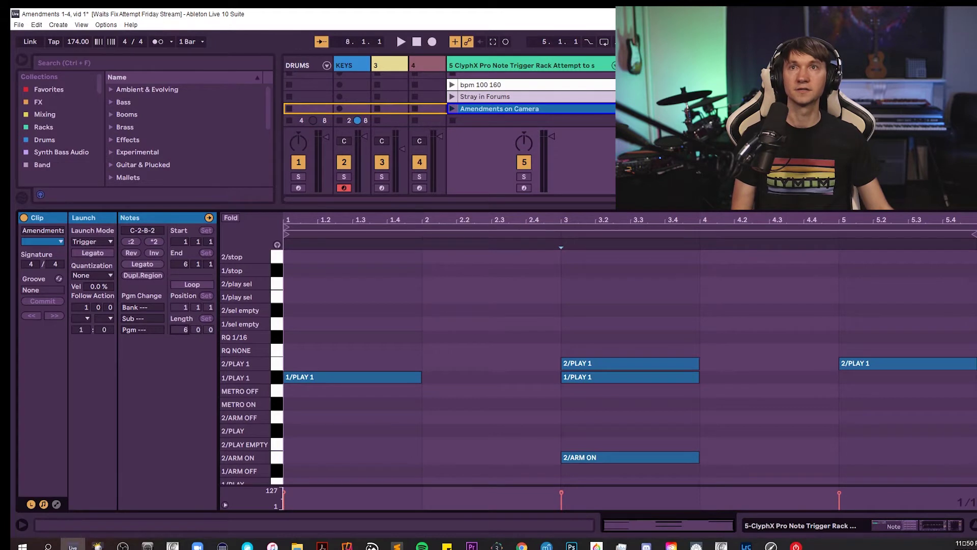
{"action": "type", "text": "7"}
{"action": "key", "text": "Return"}
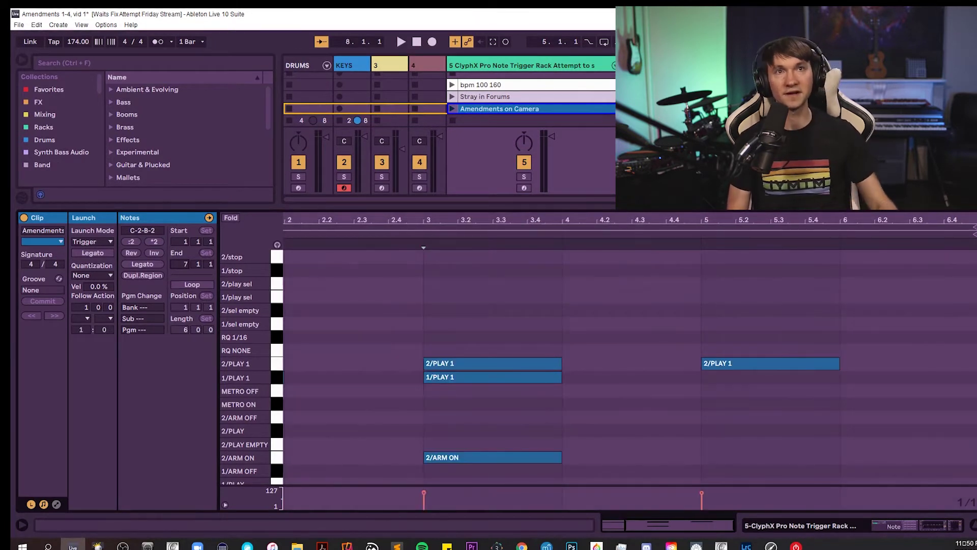
Step: Move the notes at bars 3 and 5 of the Amendments on Camera clip one bar later, to bars 4 and 6
{"action": "left_click_drag", "start_coordinate": [489, 220], "coordinate": [627, 220]}
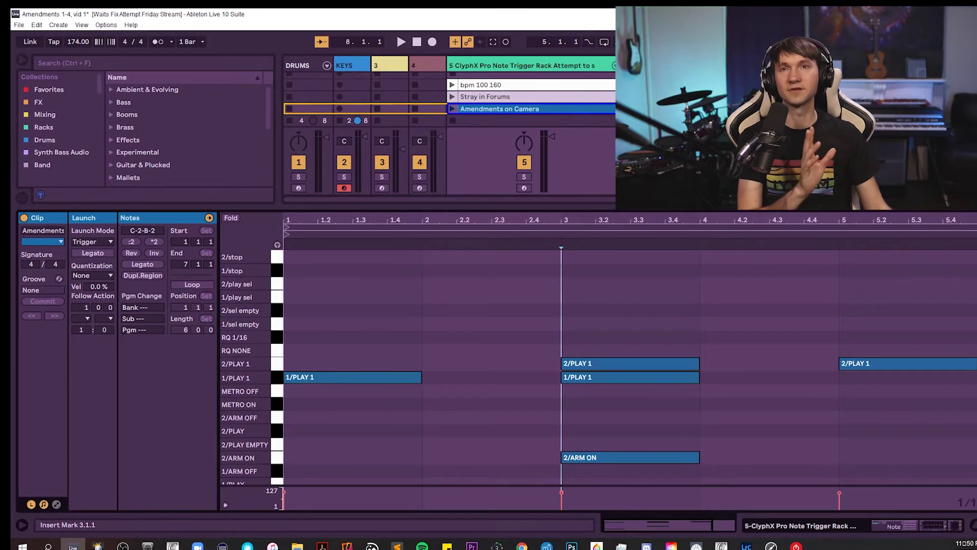
{"action": "left_click_drag", "start_coordinate": [524, 288], "coordinate": [914, 481]}
{"action": "left_click", "coordinate": [630, 364]}
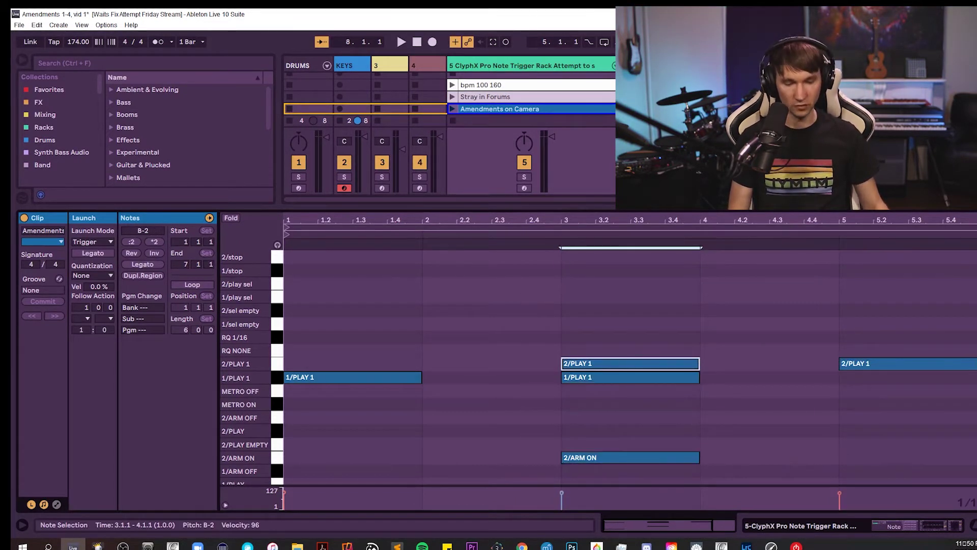
{"action": "left_click_drag", "start_coordinate": [953, 308], "coordinate": [602, 483]}
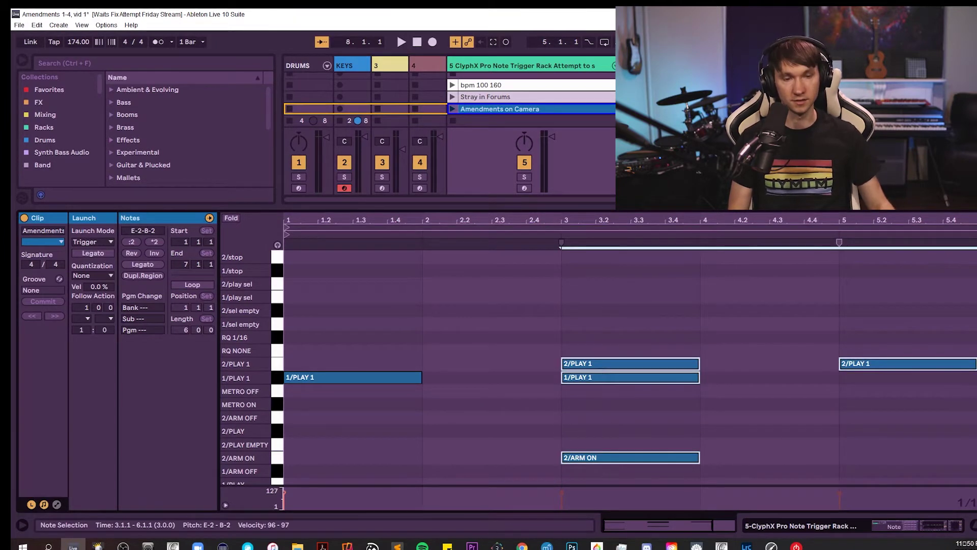
{"action": "key", "text": "Right"}
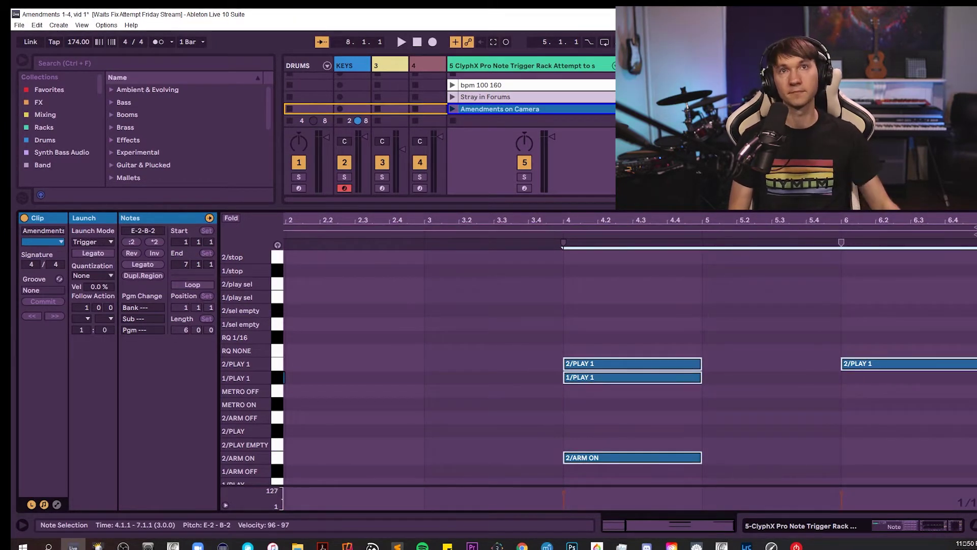
{"action": "left_click_drag", "start_coordinate": [602, 221], "coordinate": [605, 201]}
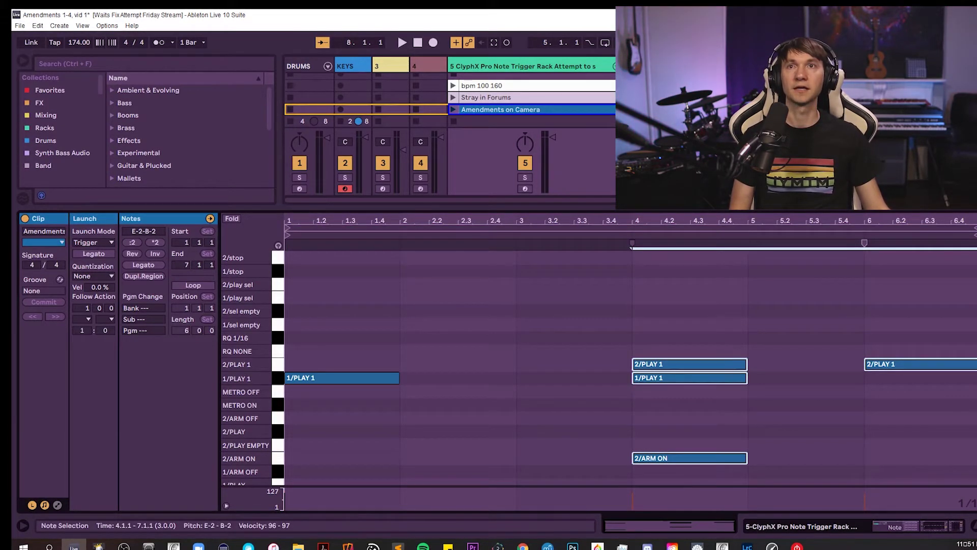
Step: Add METRO ON, 2/ARM OFF and 1/ARM ON notes at bar 1, plus METRO OFF and 1/ARM OFF notes at bar 4
{"action": "double_click", "coordinate": [342, 405]}
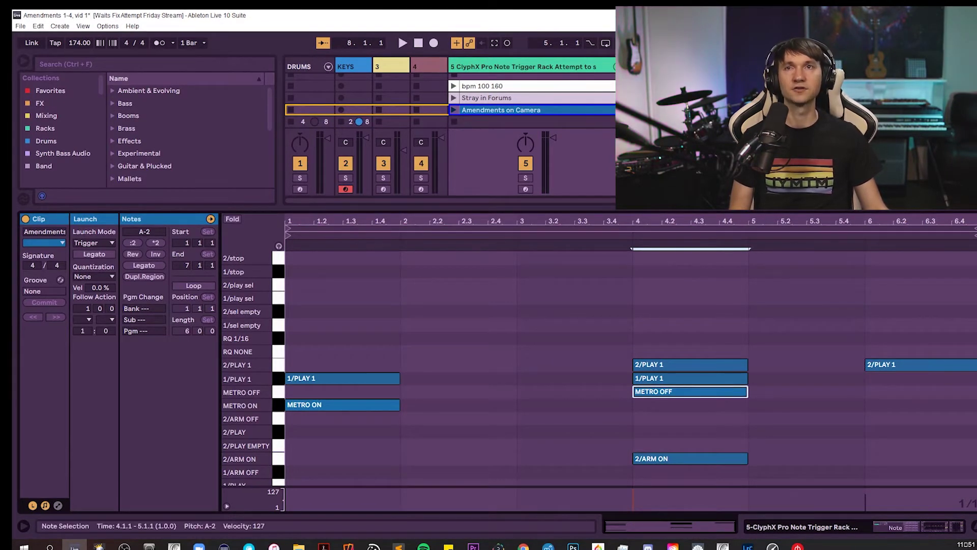
{"action": "double_click", "coordinate": [343, 418]}
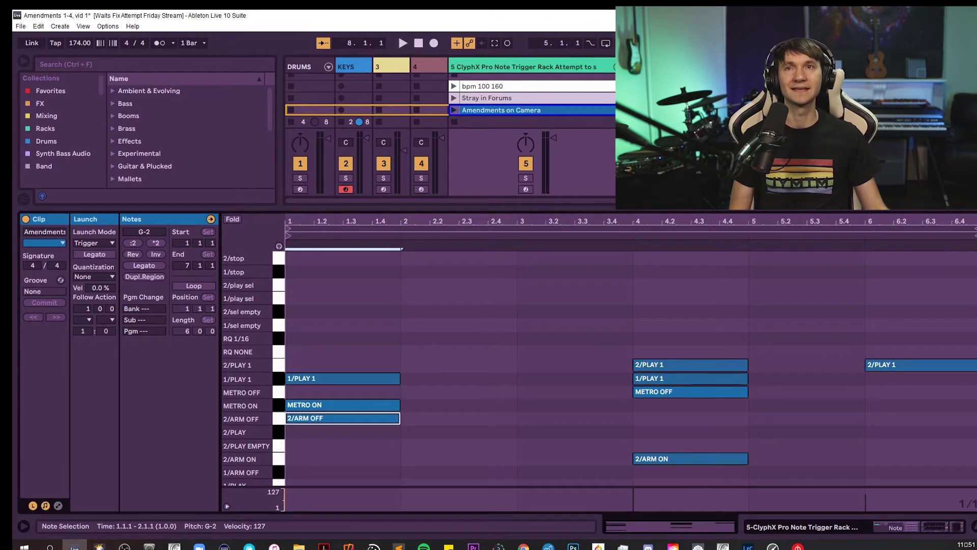
{"action": "scroll", "coordinate": [600, 368], "scroll_direction": "down", "scroll_amount": 2}
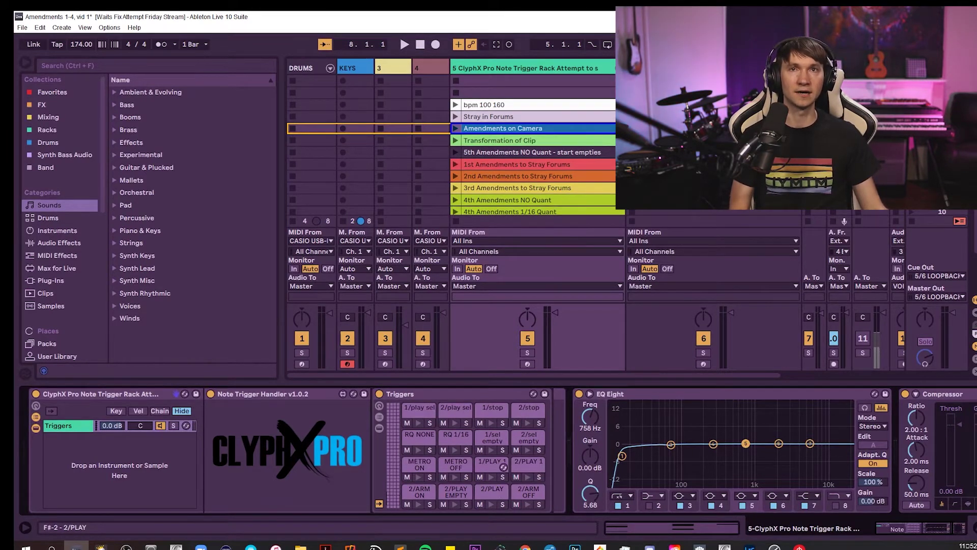
{"action": "key", "text": "shift+Tab"}
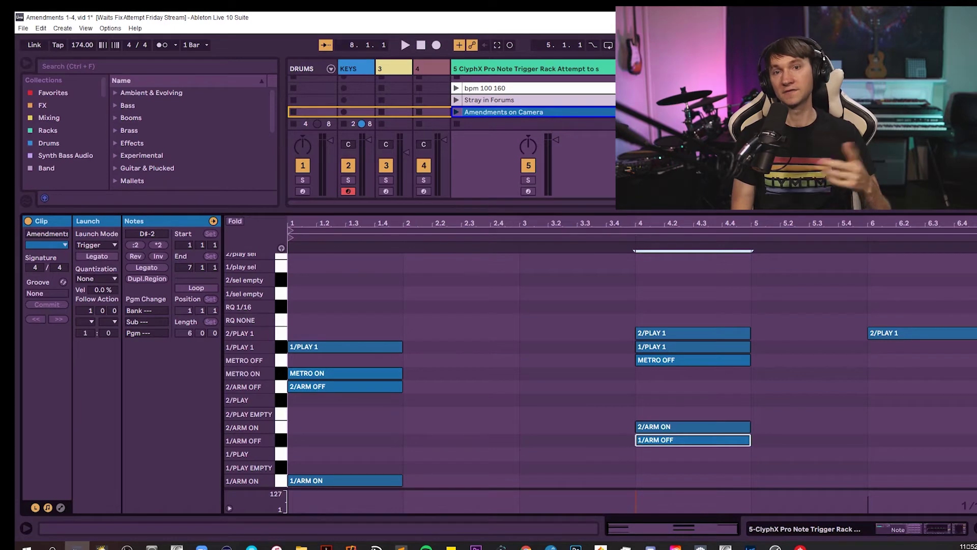
Step: Clear the recorded clips from the DRUMS and KEYS tracks and toggle playback for a fresh take
{"action": "left_click_drag", "start_coordinate": [509, 211], "coordinate": [509, 384]}
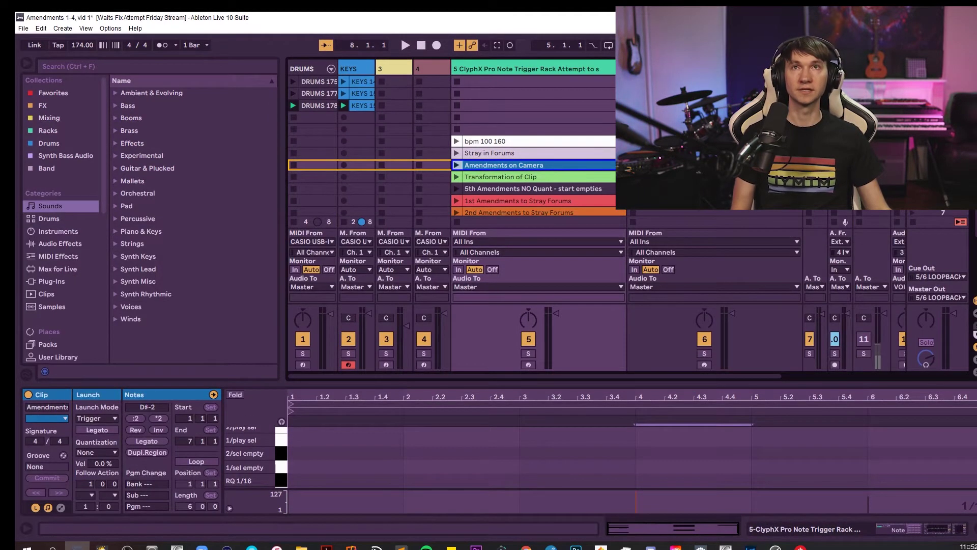
{"action": "left_click_drag", "start_coordinate": [357, 118], "coordinate": [311, 81]}
{"action": "key", "text": "Delete"}
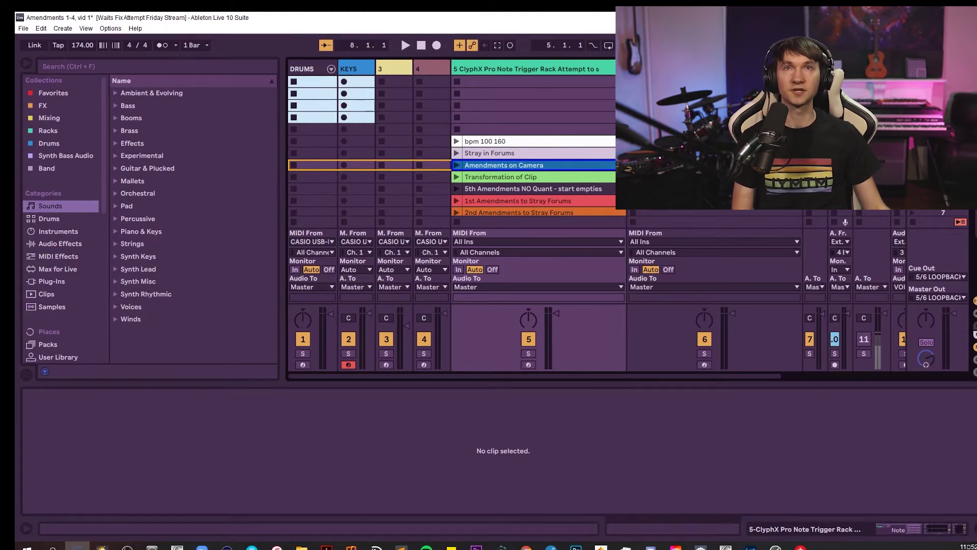
{"action": "key", "text": "space"}
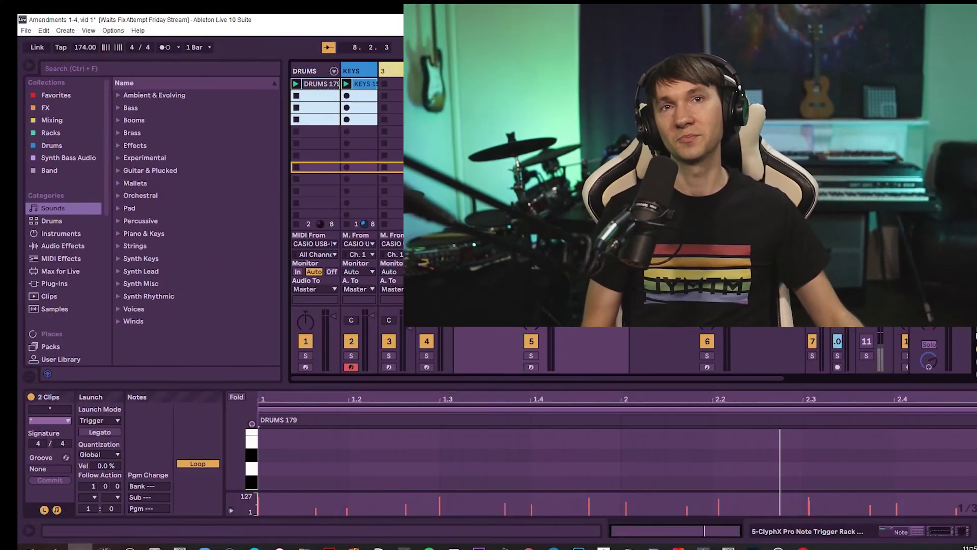
Step: Reopen the Amendments on Camera clip and enlarge its note editor
{"action": "left_click_drag", "start_coordinate": [285, 385], "coordinate": [285, 365]}
{"action": "left_click", "coordinate": [265, 375]}
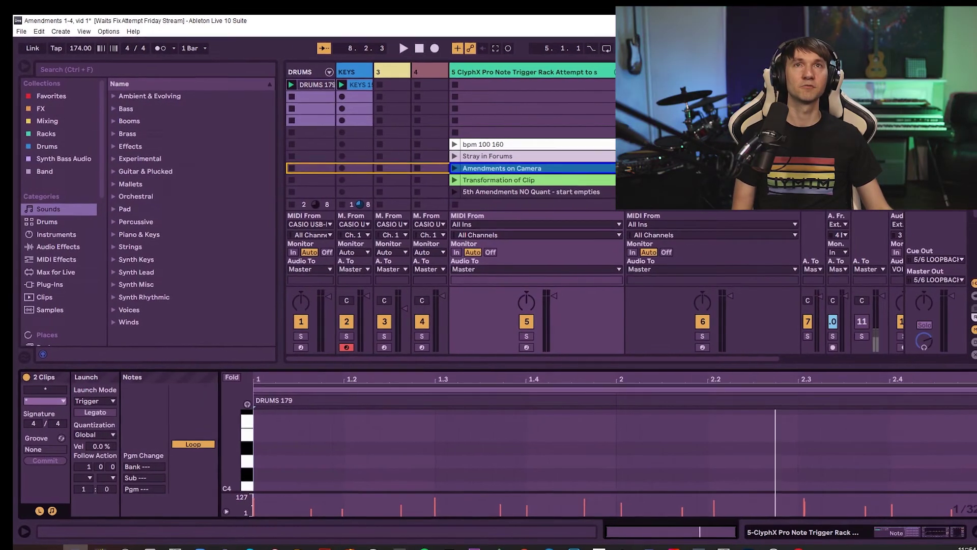
{"action": "left_click", "coordinate": [507, 168]}
{"action": "left_click", "coordinate": [696, 447]}
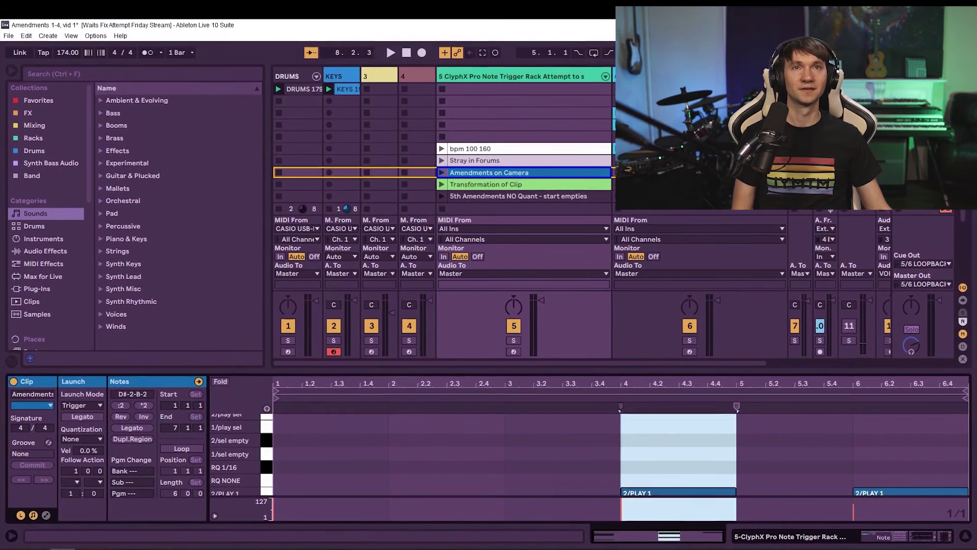
{"action": "left_click_drag", "start_coordinate": [489, 369], "coordinate": [488, 205]}
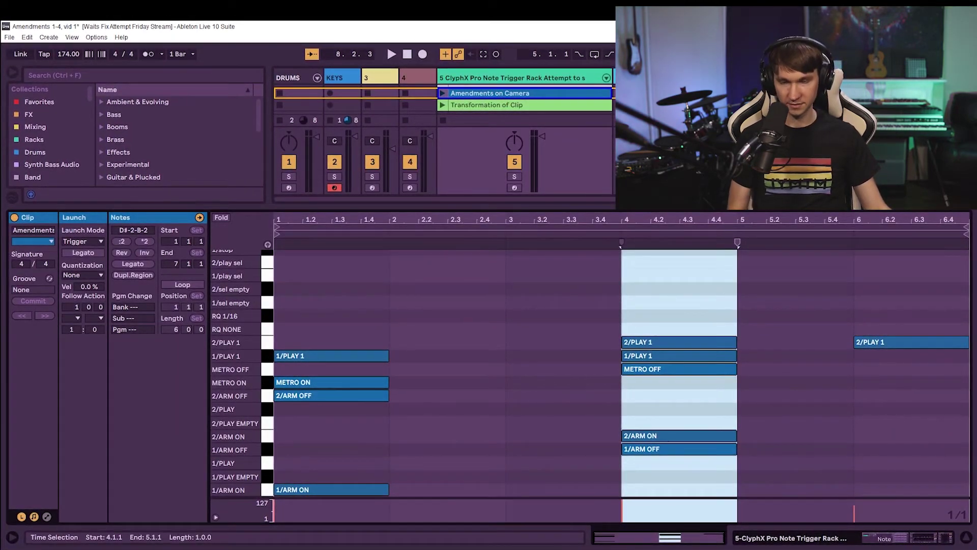
Step: Set the note grid to 1/32 and shift all notes from bar 4 onward earlier by 1/32
{"action": "key", "text": "ctrl+1"}
{"action": "key", "text": "ctrl+1"}
{"action": "key", "text": "ctrl+1"}
{"action": "key", "text": "ctrl+1"}
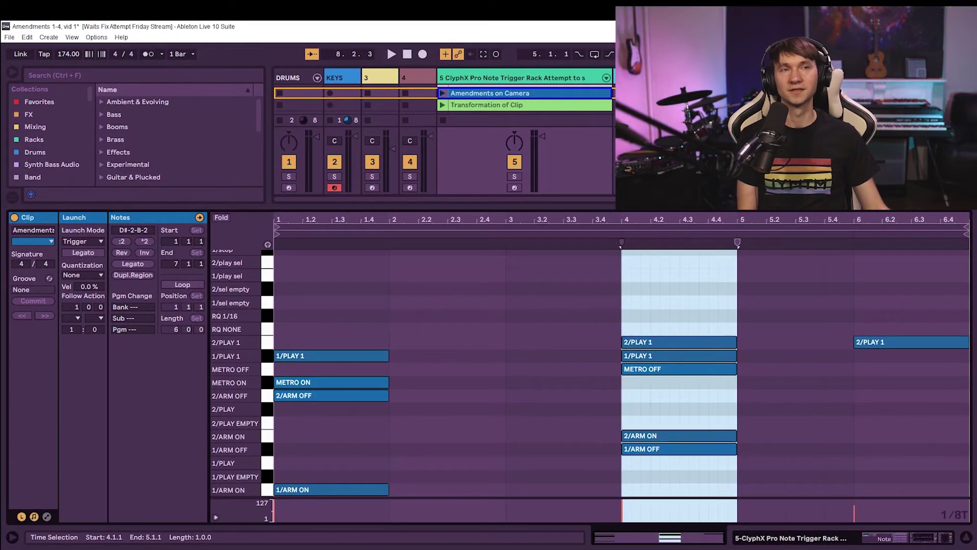
{"action": "key", "text": "ctrl+3"}
{"action": "key", "text": "ctrl+3"}
{"action": "key", "text": "ctrl+1"}
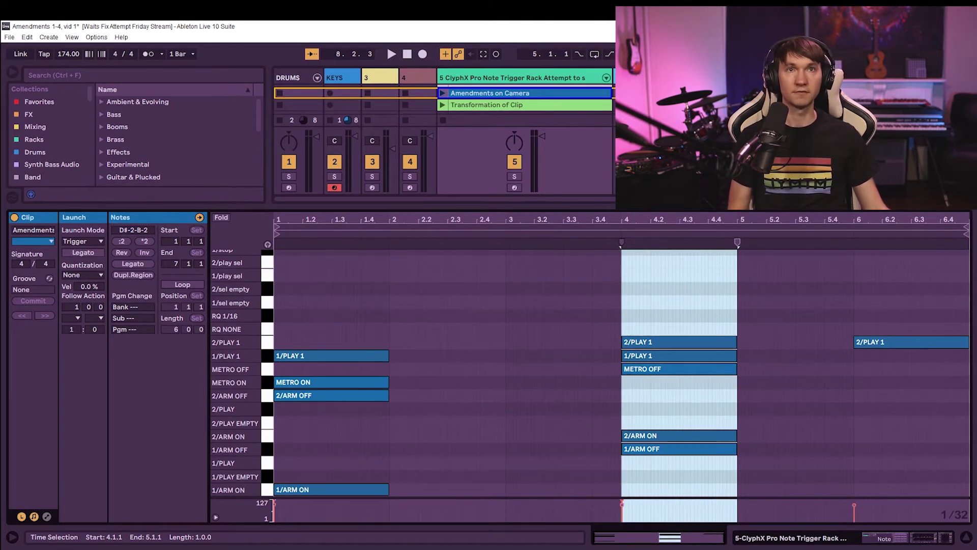
{"action": "left_click_drag", "start_coordinate": [570, 299], "coordinate": [903, 458]}
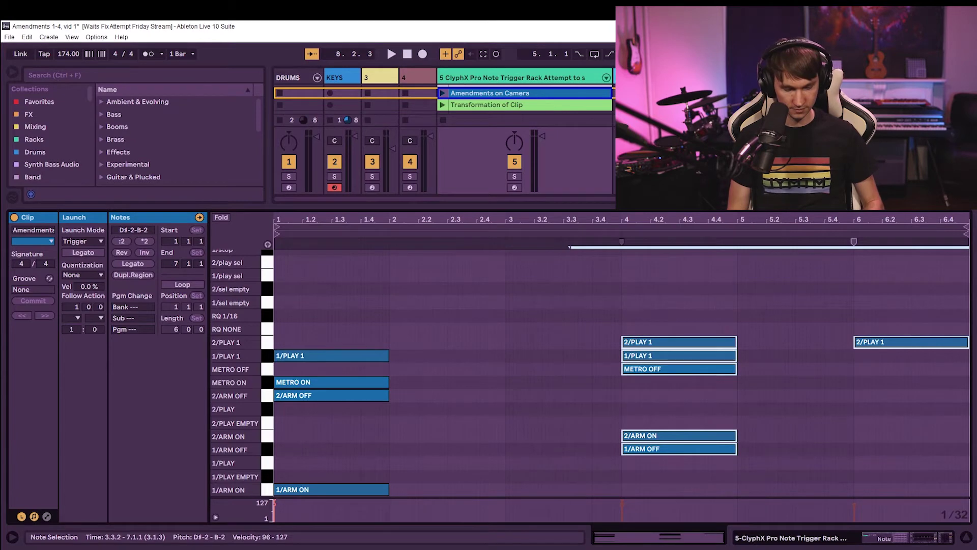
{"action": "key", "text": "Left"}
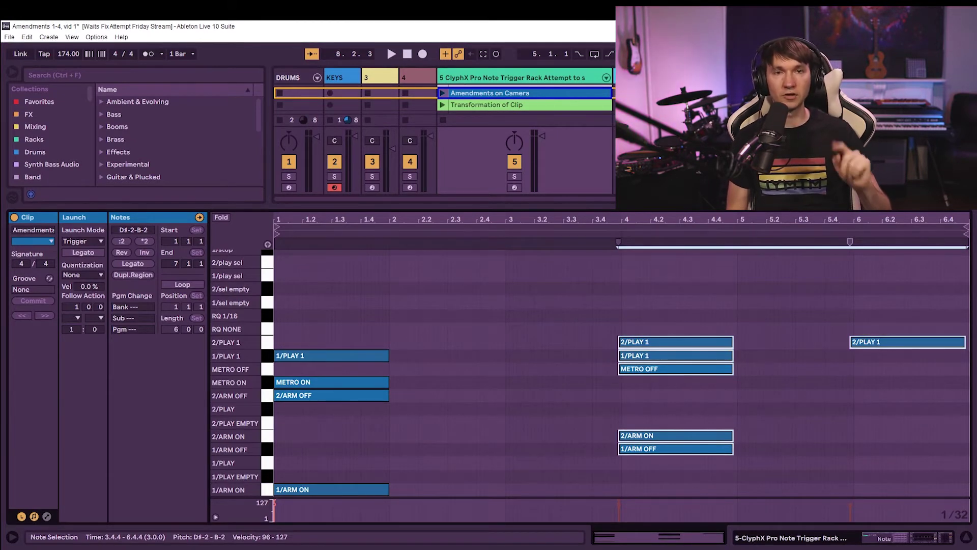
Step: Shrink the note editor to reveal more session clip slots and stop playback of the recorded loops
{"action": "left_click_drag", "start_coordinate": [509, 207], "coordinate": [509, 393]}
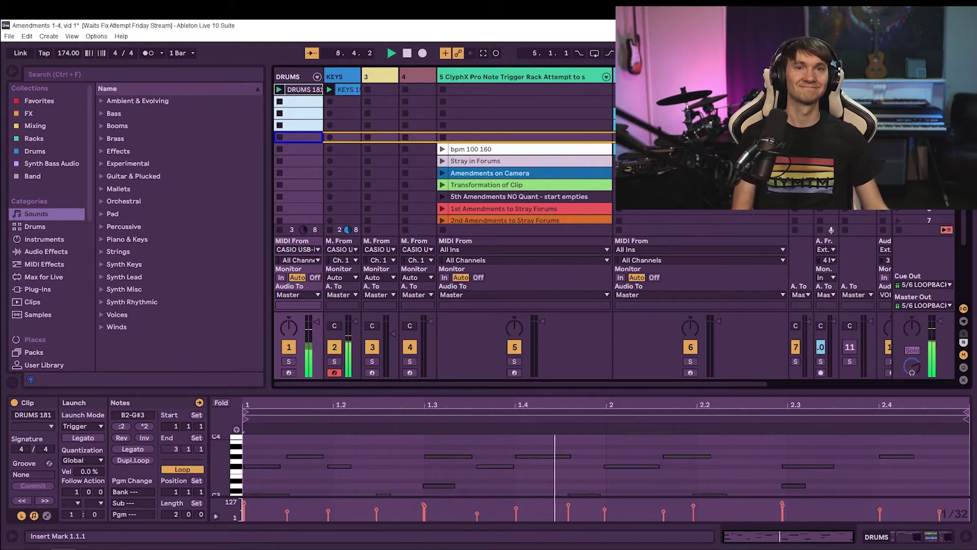
{"action": "key", "text": "space"}
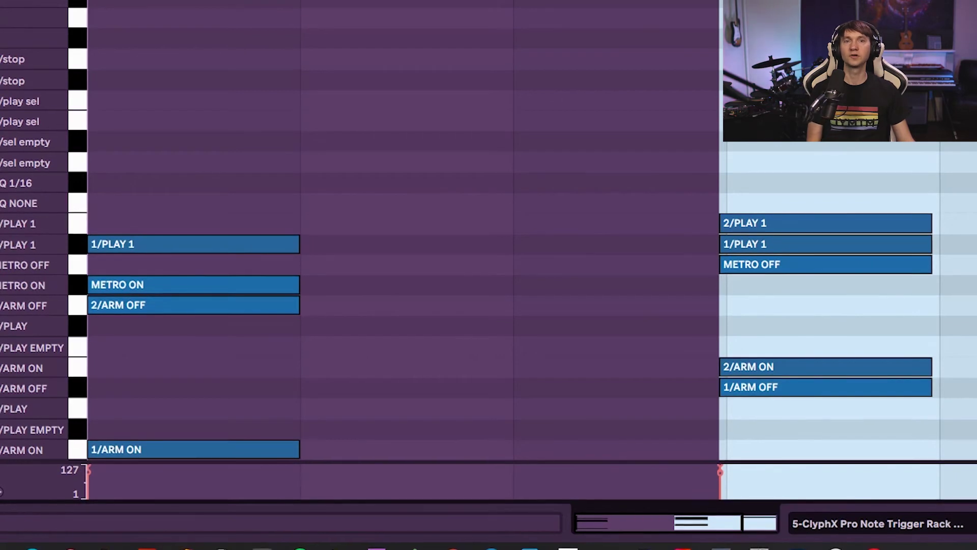
Step: Move the 1/PLAY 1 note at bar 1 up to the 1/sel empty row
{"action": "left_click_drag", "start_coordinate": [176, 107], "coordinate": [201, 251]}
{"action": "key", "text": "Up"}
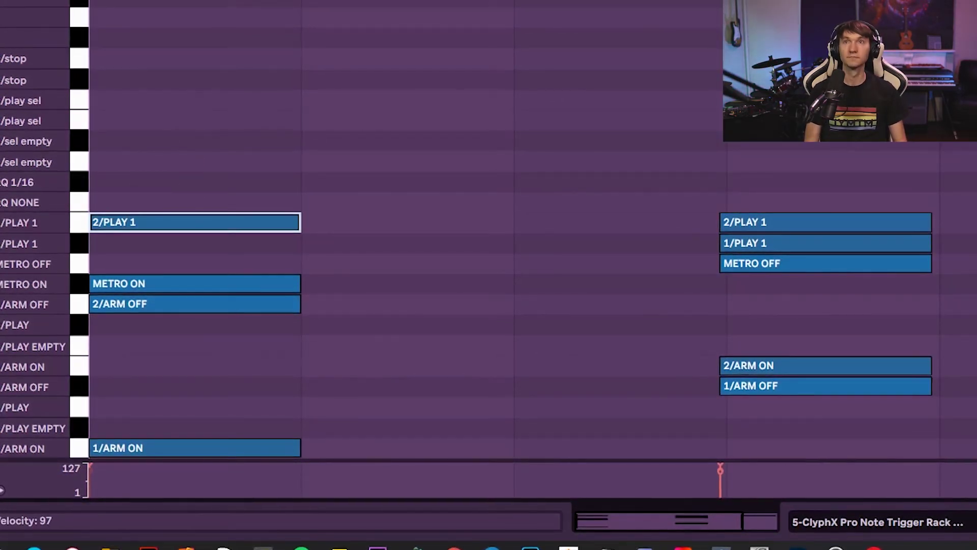
{"action": "key", "text": "Up"}
{"action": "key", "text": "Up"}
{"action": "key", "text": "Up"}
{"action": "key", "text": "Up"}
{"action": "key", "text": "Down"}
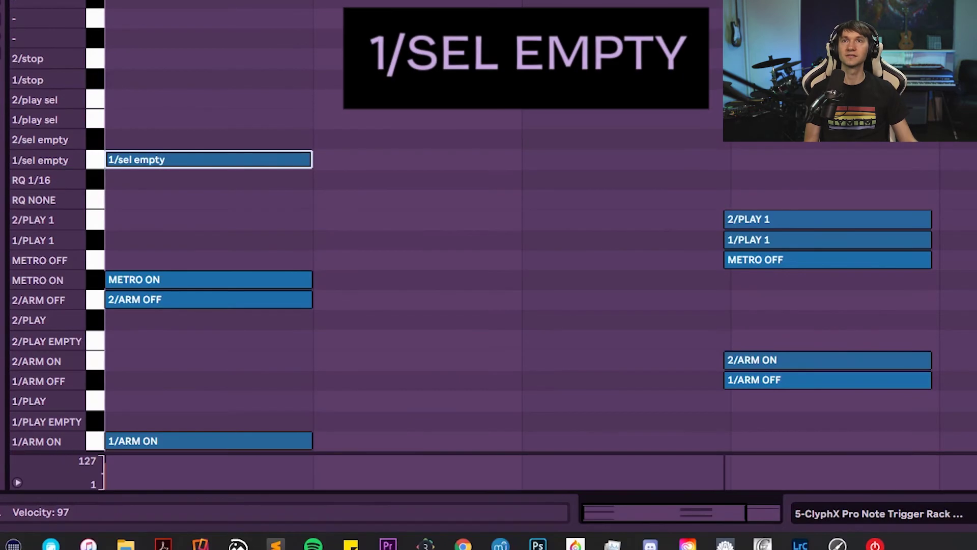
Step: Add a one-bar 1/play sel note at bar 1, offset it 1/32 later and remove the leftover fragment before it
{"action": "double_click", "coordinate": [198, 119]}
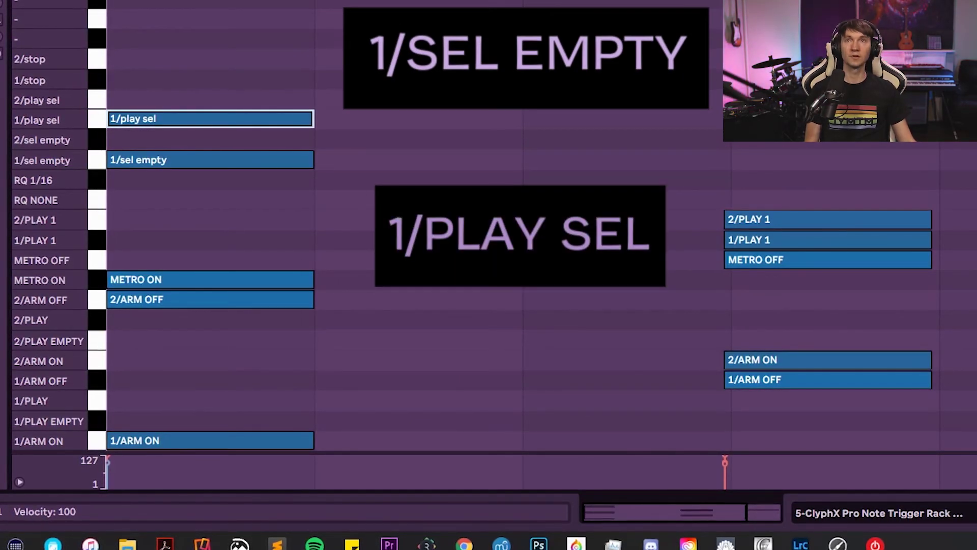
{"action": "key", "text": "alt+Right"}
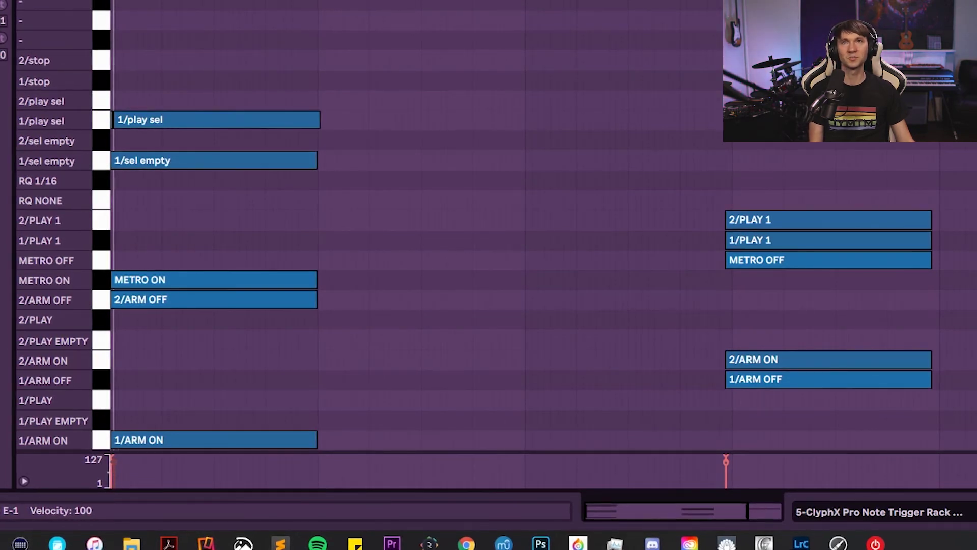
{"action": "left_click", "coordinate": [221, 120]}
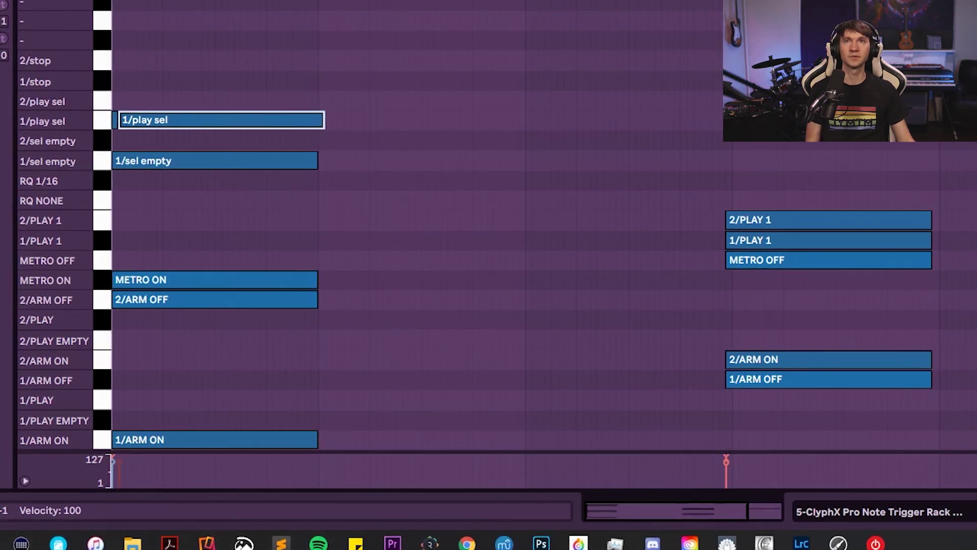
{"action": "left_click", "coordinate": [115, 120]}
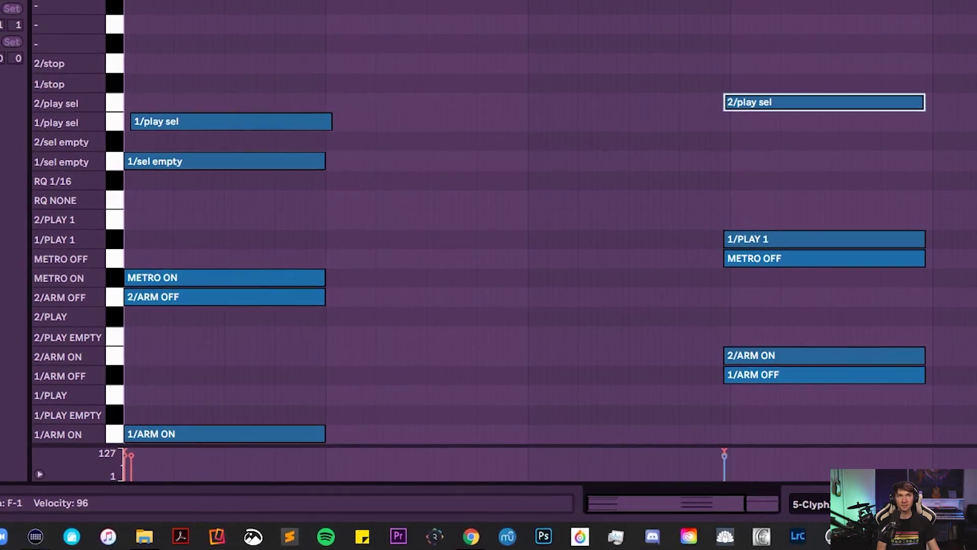
Step: Duplicate the 2/play sel note and place the copy on the 2/sel empty row, aligned with the original's start just before bar 4
{"action": "key", "text": "ctrl+d"}
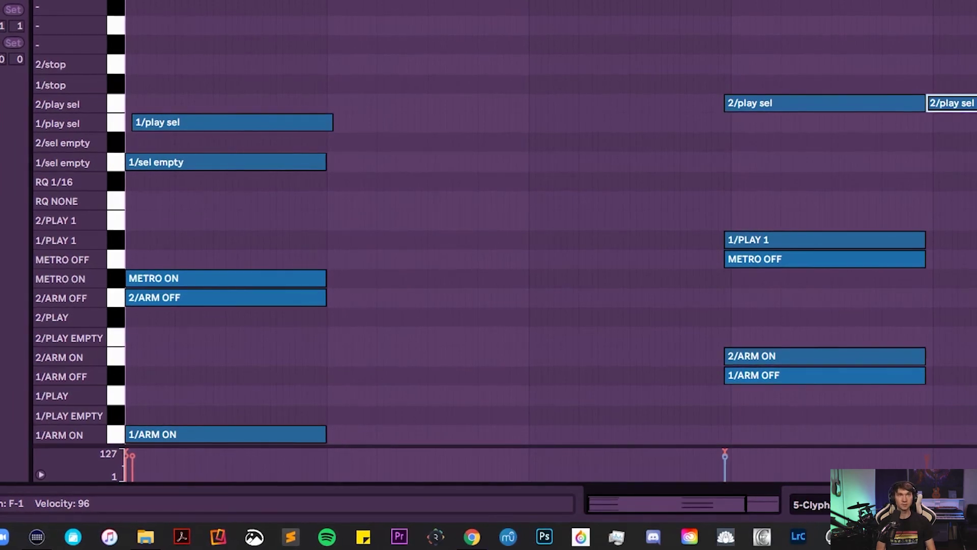
{"action": "key", "text": "Down"}
{"action": "key", "text": "Left"}
{"action": "key", "text": "Left"}
{"action": "key", "text": "Left"}
{"action": "key", "text": "Left"}
{"action": "key", "text": "Left"}
{"action": "key", "text": "Left"}
{"action": "key", "text": "Left"}
{"action": "key", "text": "Left"}
{"action": "key", "text": "Left"}
{"action": "key", "text": "Left"}
{"action": "key", "text": "Left"}
{"action": "key", "text": "Left"}
{"action": "key", "text": "Left"}
{"action": "key", "text": "Left"}
{"action": "key", "text": "Left"}
{"action": "key", "text": "Left"}
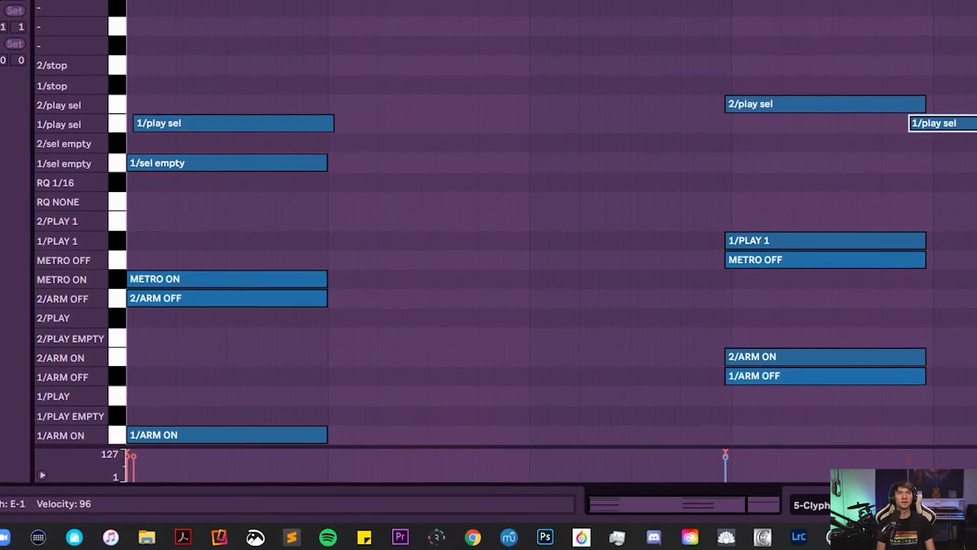
{"action": "key", "text": "Left"}
{"action": "key", "text": "Left"}
{"action": "key", "text": "Left"}
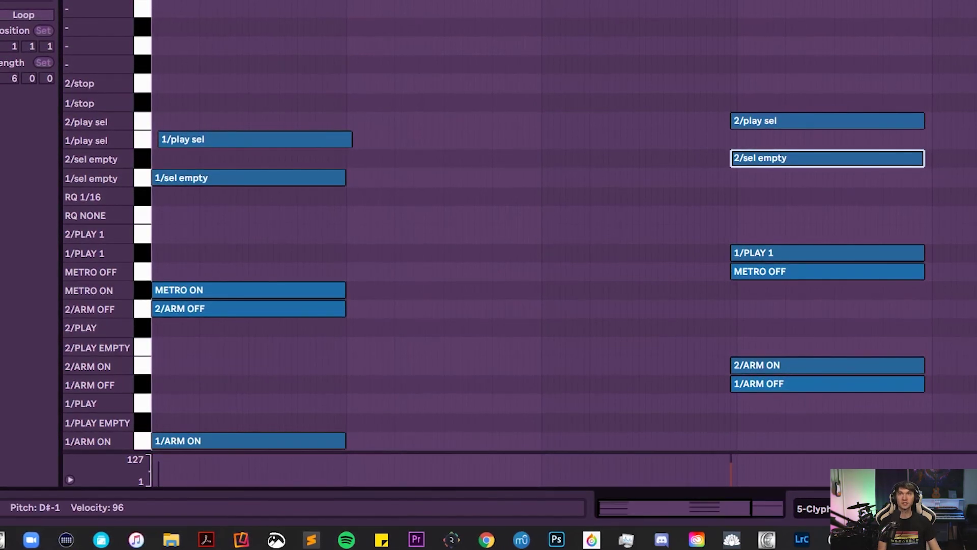
Step: Add a 2/stop note at bar 1 and lengthen it to end with the 1/play sel note
{"action": "double_click", "coordinate": [156, 83]}
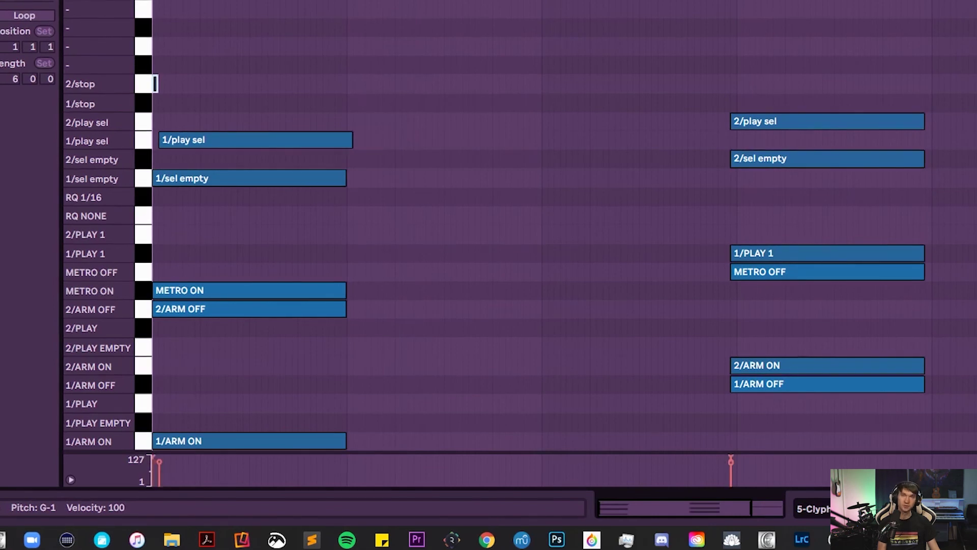
{"action": "left_click_drag", "start_coordinate": [156, 83], "coordinate": [354, 83]}
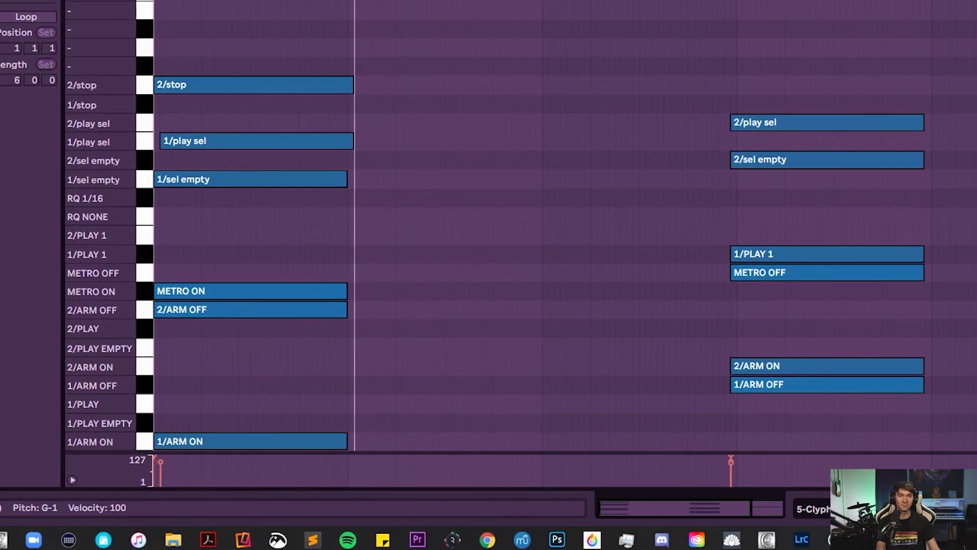
{"action": "left_click_drag", "start_coordinate": [353, 84], "coordinate": [353, 84]}
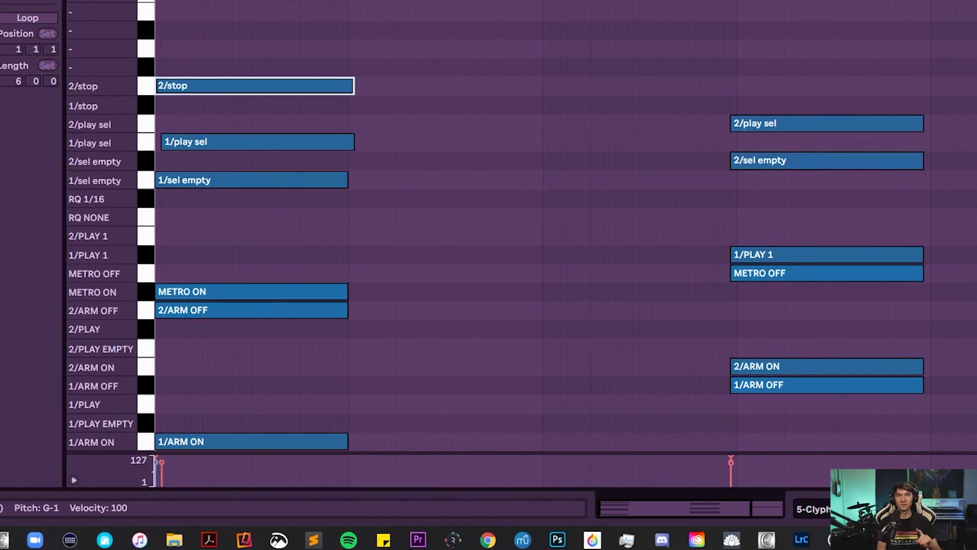